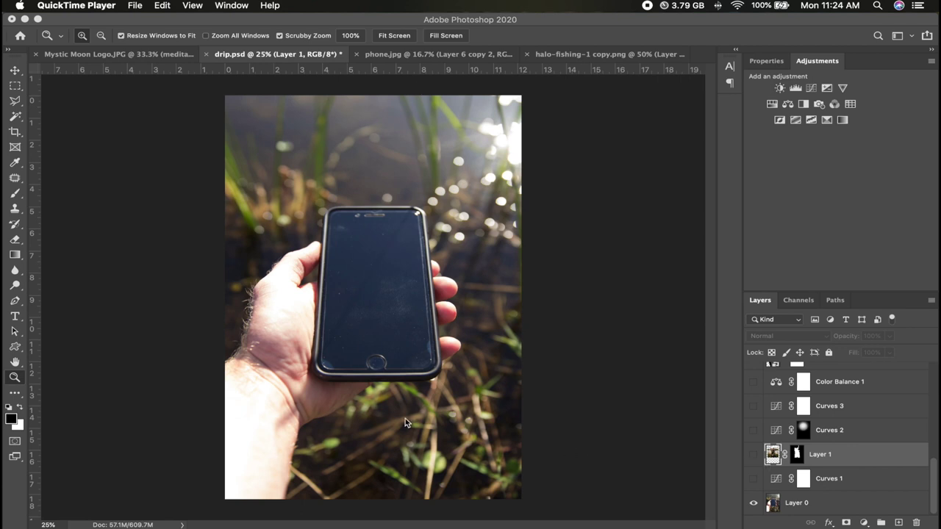
Duplicate Layer 1, move the copy beneath it, and fill the copy's mask white to reveal the whole fishing photo
{"action": "left_click", "coordinate": [753, 455]}
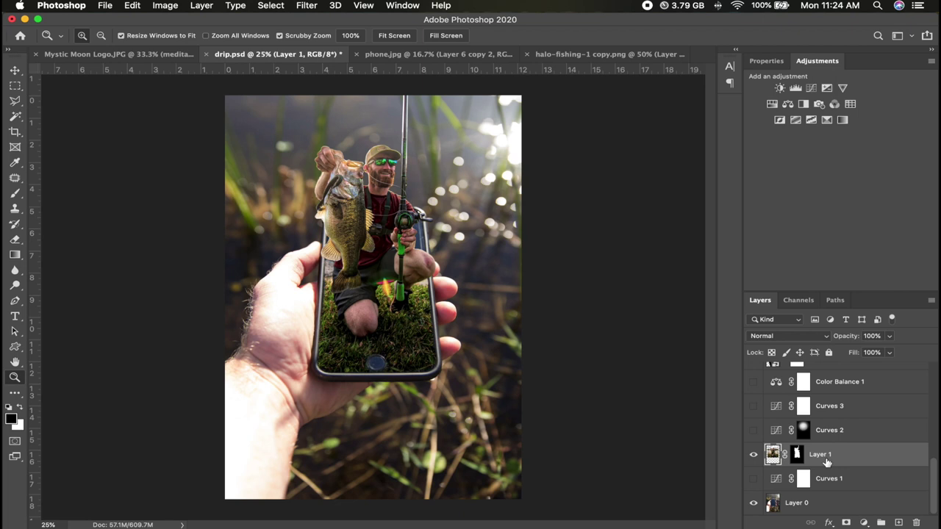
{"action": "key", "text": "super+j"}
{"action": "left_click_drag", "start_coordinate": [836, 462], "coordinate": [839, 492]}
{"action": "left_click", "coordinate": [798, 479]}
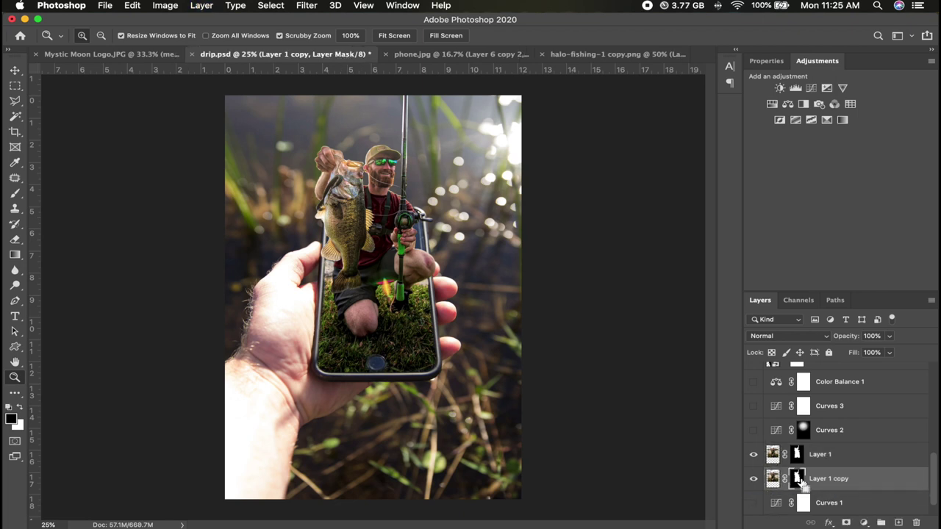
{"action": "key", "text": "super+i"}
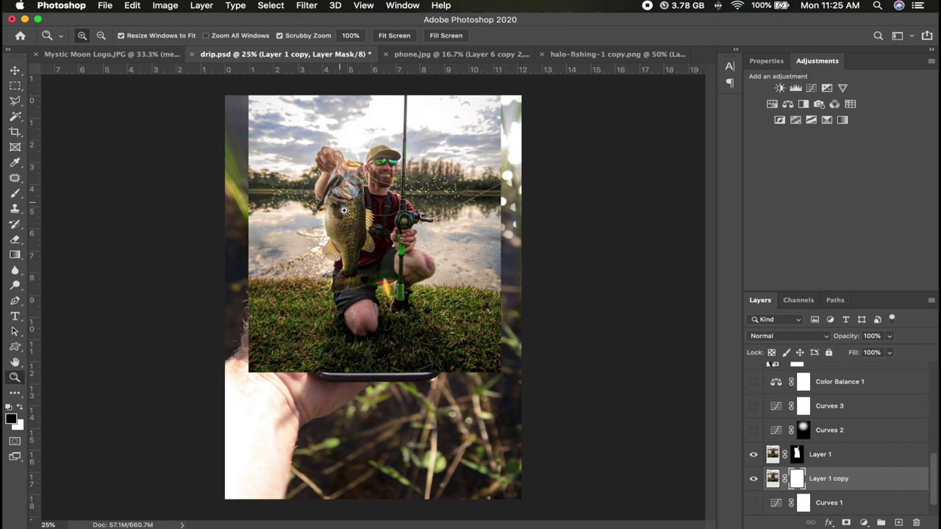
{"action": "key", "text": "v"}
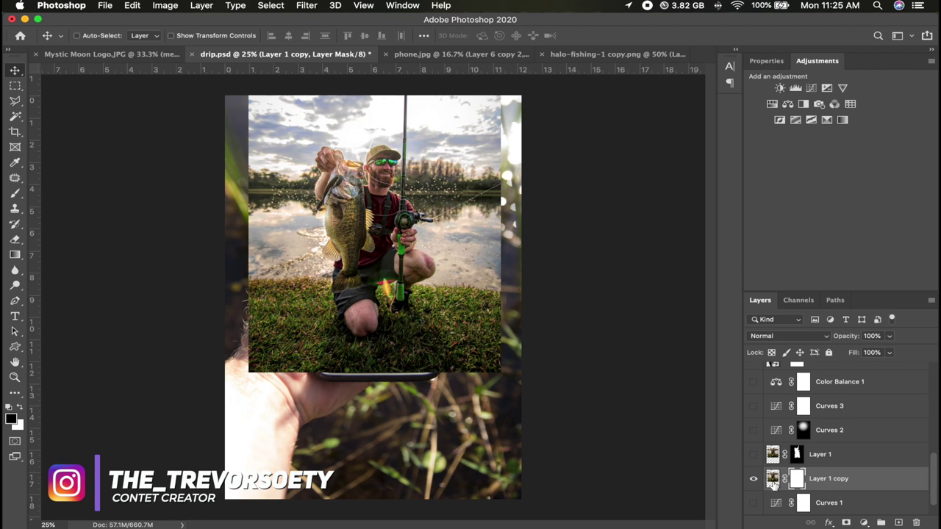
Adjust Layer 1 copy's opacity, trying 26% before raising it to 99%
{"action": "left_click", "coordinate": [773, 481]}
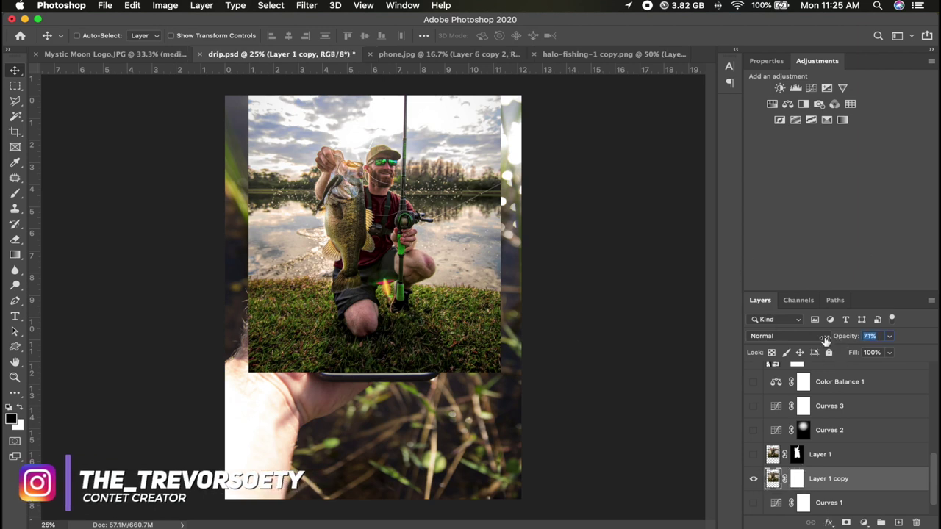
{"action": "mouse_move", "coordinate": [834, 335]}
{"action": "left_mouse_down"}
{"action": "mouse_move", "coordinate": [801, 341]}
{"action": "mouse_move", "coordinate": [838, 344]}
{"action": "left_mouse_up"}
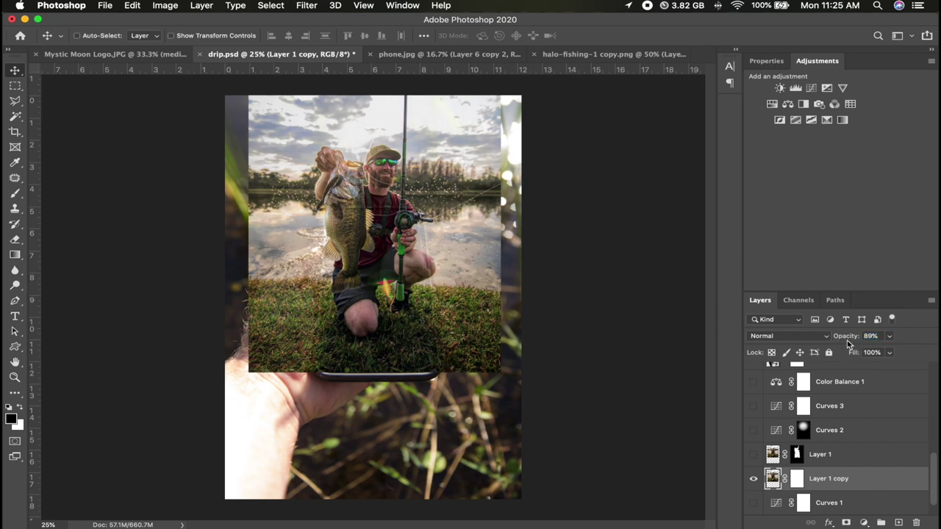
{"action": "left_click", "coordinate": [869, 336]}
{"action": "type", "text": "26"}
{"action": "key", "text": "Return"}
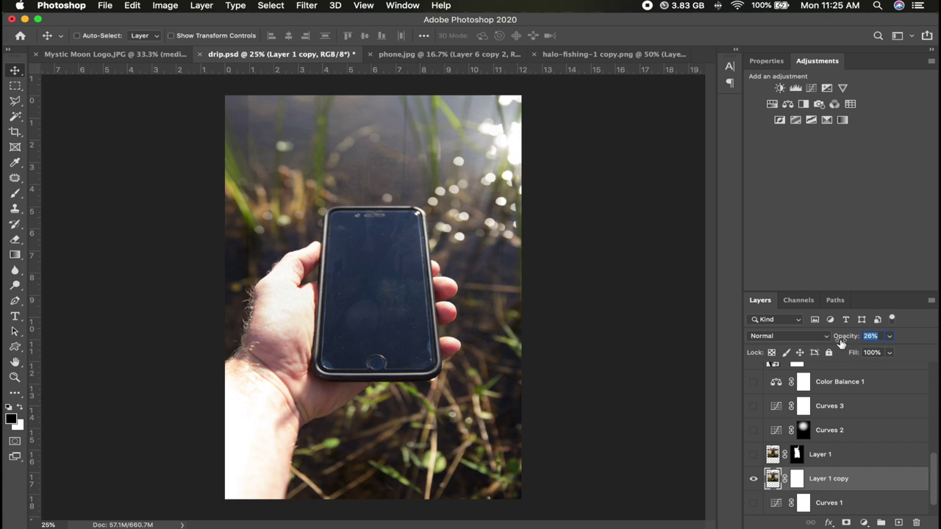
{"action": "left_click_drag", "start_coordinate": [841, 343], "coordinate": [888, 336]}
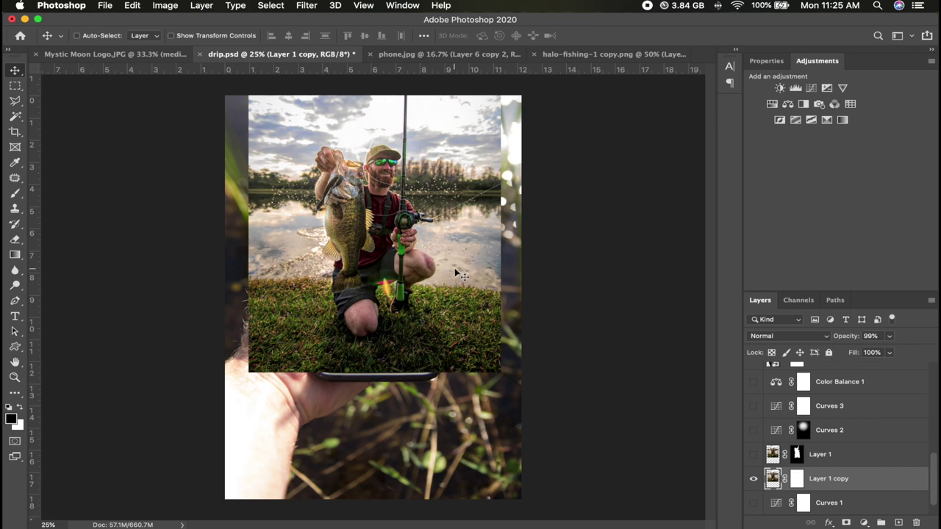
With a 100%-opacity, 800 px black brush, mask out the copy's top-right, left edge and bright water
{"action": "left_click", "coordinate": [793, 480]}
{"action": "key", "text": "b"}
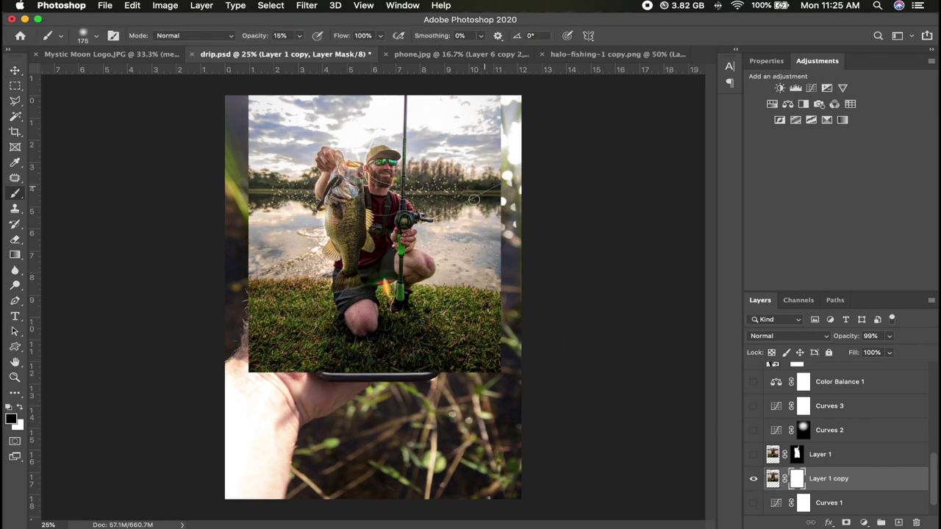
{"action": "left_click_drag", "start_coordinate": [250, 37], "coordinate": [367, 42]}
{"action": "mouse_move", "coordinate": [474, 104]}
{"action": "left_mouse_down"}
{"action": "mouse_move", "coordinate": [532, 140]}
{"action": "mouse_move", "coordinate": [489, 114]}
{"action": "mouse_move", "coordinate": [498, 158]}
{"action": "mouse_move", "coordinate": [515, 132]}
{"action": "mouse_move", "coordinate": [452, 110]}
{"action": "left_mouse_up"}
{"action": "key", "text": "]"}
{"action": "key", "text": "]"}
{"action": "key", "text": "]"}
{"action": "key", "text": "]"}
{"action": "key", "text": "]"}
{"action": "key", "text": "]"}
{"action": "key", "text": "]"}
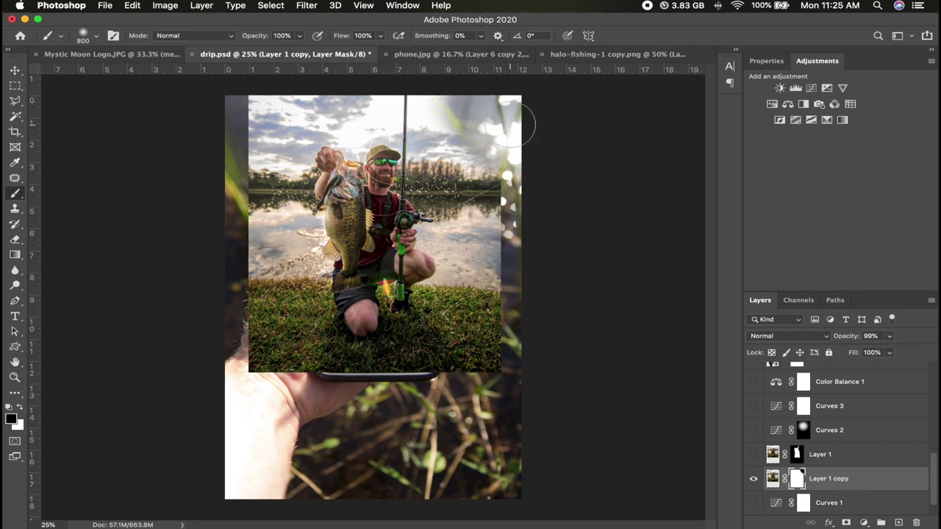
{"action": "mouse_move", "coordinate": [514, 183]}
{"action": "left_mouse_down"}
{"action": "mouse_move", "coordinate": [480, 174]}
{"action": "mouse_move", "coordinate": [478, 144]}
{"action": "mouse_move", "coordinate": [459, 117]}
{"action": "mouse_move", "coordinate": [449, 151]}
{"action": "mouse_move", "coordinate": [472, 197]}
{"action": "mouse_move", "coordinate": [500, 228]}
{"action": "mouse_move", "coordinate": [496, 208]}
{"action": "mouse_move", "coordinate": [514, 237]}
{"action": "mouse_move", "coordinate": [492, 386]}
{"action": "mouse_move", "coordinate": [480, 359]}
{"action": "mouse_move", "coordinate": [478, 372]}
{"action": "mouse_move", "coordinate": [471, 365]}
{"action": "mouse_move", "coordinate": [470, 233]}
{"action": "left_mouse_up"}
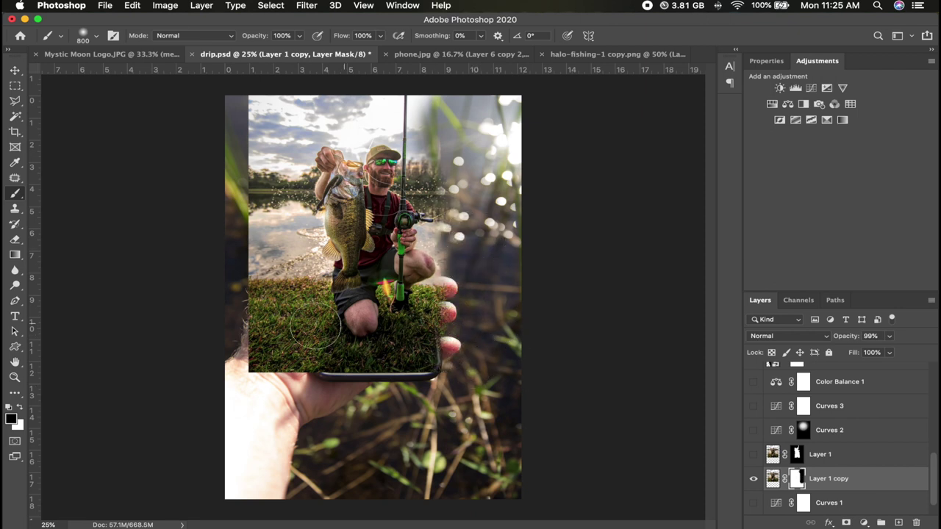
{"action": "mouse_move", "coordinate": [268, 184]}
{"action": "left_mouse_down"}
{"action": "mouse_move", "coordinate": [268, 338]}
{"action": "mouse_move", "coordinate": [257, 364]}
{"action": "mouse_move", "coordinate": [276, 220]}
{"action": "mouse_move", "coordinate": [268, 121]}
{"action": "mouse_move", "coordinate": [290, 117]}
{"action": "mouse_move", "coordinate": [268, 136]}
{"action": "mouse_move", "coordinate": [356, 106]}
{"action": "mouse_move", "coordinate": [323, 87]}
{"action": "left_mouse_up"}
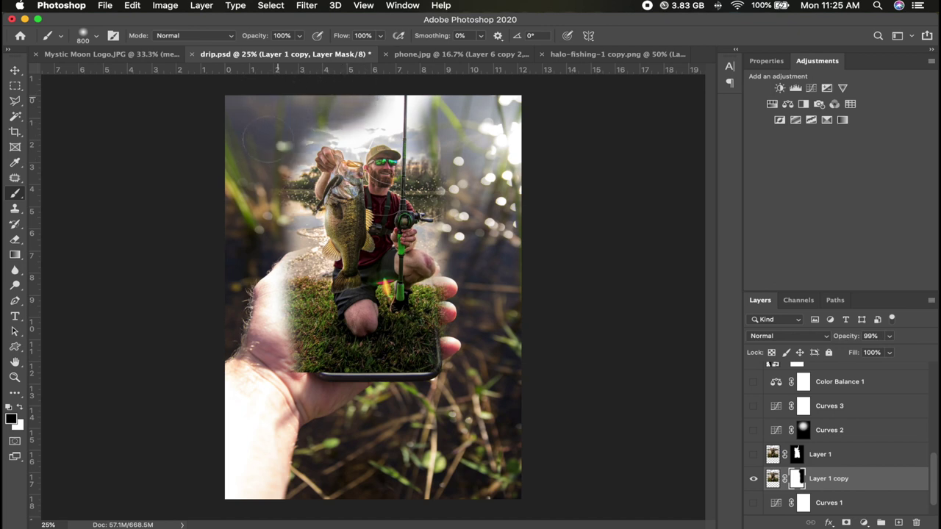
{"action": "mouse_move", "coordinate": [268, 139]}
{"action": "left_mouse_down"}
{"action": "mouse_move", "coordinate": [268, 307]}
{"action": "mouse_move", "coordinate": [273, 253]}
{"action": "mouse_move", "coordinate": [278, 337]}
{"action": "mouse_move", "coordinate": [295, 325]}
{"action": "mouse_move", "coordinate": [297, 234]}
{"action": "mouse_move", "coordinate": [294, 273]}
{"action": "mouse_move", "coordinate": [313, 367]}
{"action": "mouse_move", "coordinate": [391, 377]}
{"action": "mouse_move", "coordinate": [437, 351]}
{"action": "mouse_move", "coordinate": [457, 294]}
{"action": "left_mouse_up"}
With a smaller brush, trim the glow along the phone edge, shoulder, head, reel and fish edges
{"action": "key", "text": "bracketleft"}
{"action": "key", "text": "bracketleft"}
{"action": "key", "text": "bracketleft"}
{"action": "key", "text": "bracketleft"}
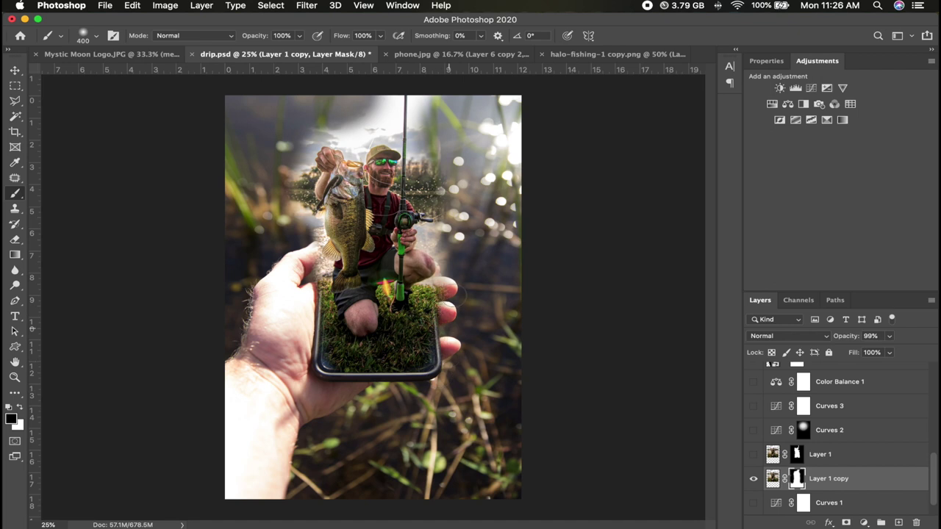
{"action": "mouse_move", "coordinate": [448, 327]}
{"action": "left_mouse_down"}
{"action": "mouse_move", "coordinate": [445, 302]}
{"action": "mouse_move", "coordinate": [463, 287]}
{"action": "mouse_move", "coordinate": [436, 240]}
{"action": "left_mouse_up"}
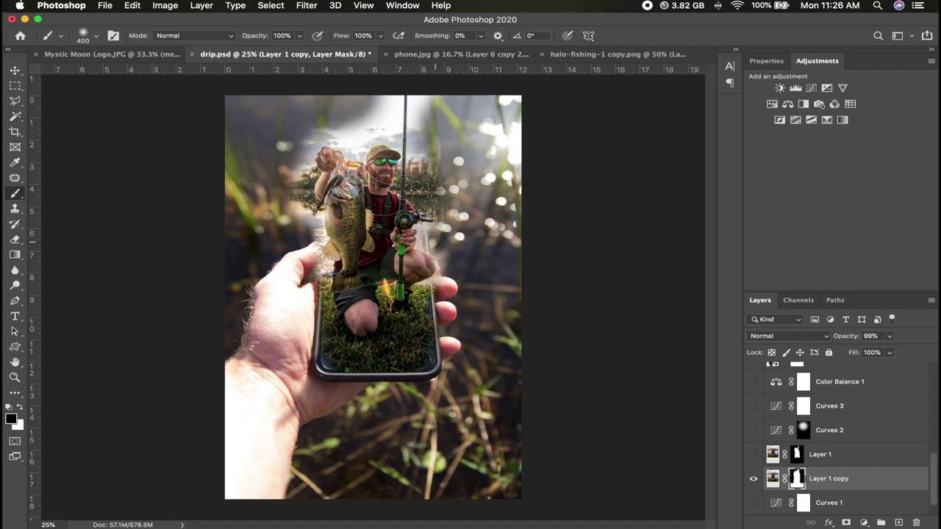
{"action": "mouse_move", "coordinate": [450, 199]}
{"action": "left_mouse_down"}
{"action": "mouse_move", "coordinate": [425, 154]}
{"action": "mouse_move", "coordinate": [401, 184]}
{"action": "mouse_move", "coordinate": [369, 127]}
{"action": "mouse_move", "coordinate": [353, 141]}
{"action": "mouse_move", "coordinate": [309, 139]}
{"action": "mouse_move", "coordinate": [373, 96]}
{"action": "mouse_move", "coordinate": [383, 126]}
{"action": "mouse_move", "coordinate": [383, 84]}
{"action": "mouse_move", "coordinate": [422, 114]}
{"action": "mouse_move", "coordinate": [417, 97]}
{"action": "mouse_move", "coordinate": [432, 109]}
{"action": "mouse_move", "coordinate": [423, 164]}
{"action": "mouse_move", "coordinate": [419, 94]}
{"action": "left_mouse_up"}
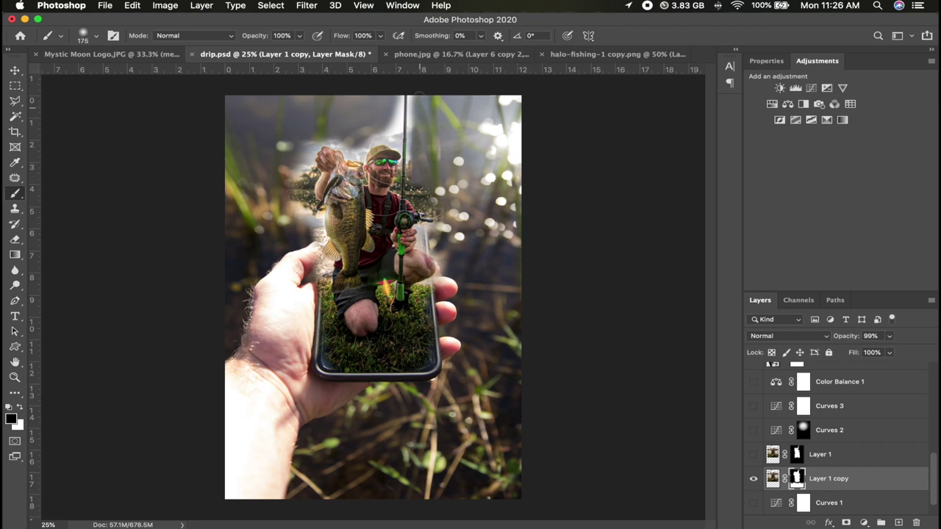
{"action": "mouse_move", "coordinate": [428, 178]}
{"action": "left_mouse_down"}
{"action": "mouse_move", "coordinate": [420, 192]}
{"action": "mouse_move", "coordinate": [431, 195]}
{"action": "left_mouse_up"}
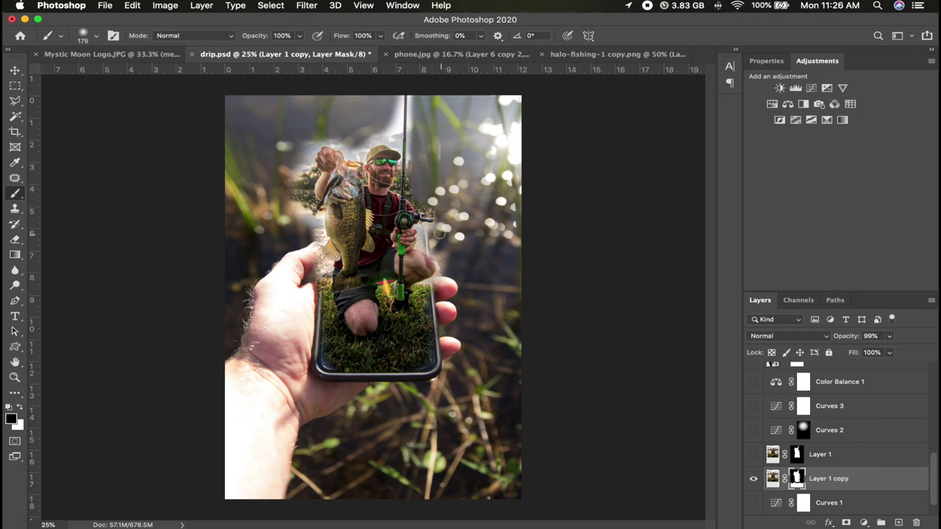
{"action": "left_click_drag", "start_coordinate": [437, 231], "coordinate": [439, 213]}
{"action": "mouse_move", "coordinate": [362, 142]}
{"action": "left_mouse_down"}
{"action": "mouse_move", "coordinate": [350, 152]}
{"action": "mouse_move", "coordinate": [315, 144]}
{"action": "mouse_move", "coordinate": [295, 168]}
{"action": "mouse_move", "coordinate": [307, 231]}
{"action": "mouse_move", "coordinate": [304, 158]}
{"action": "mouse_move", "coordinate": [325, 134]}
{"action": "left_mouse_up"}
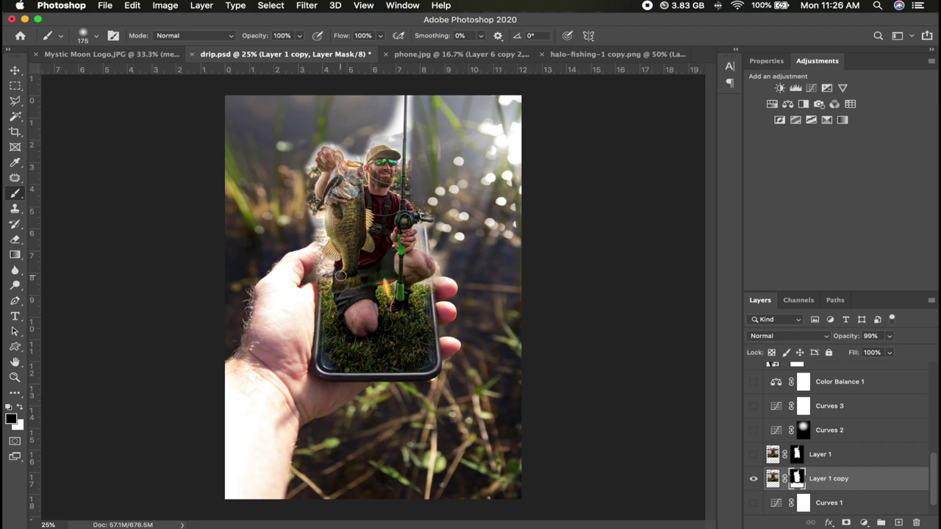
{"action": "left_click_drag", "start_coordinate": [340, 276], "coordinate": [319, 285]}
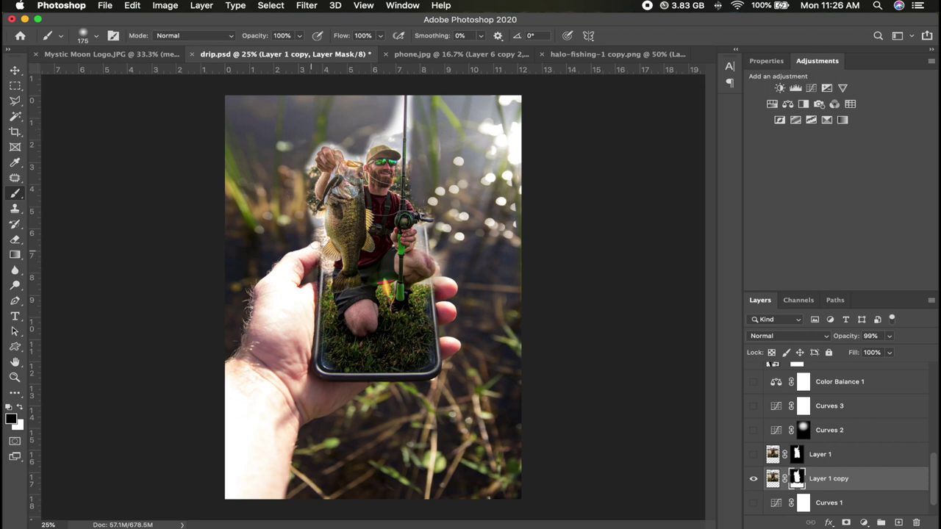
{"action": "left_click_drag", "start_coordinate": [316, 243], "coordinate": [316, 229]}
Hide Layer 1 copy, show the cut-out Layer 1, and zoom in to inspect the fisherman's edges
{"action": "left_click", "coordinate": [752, 479]}
{"action": "left_click", "coordinate": [753, 455]}
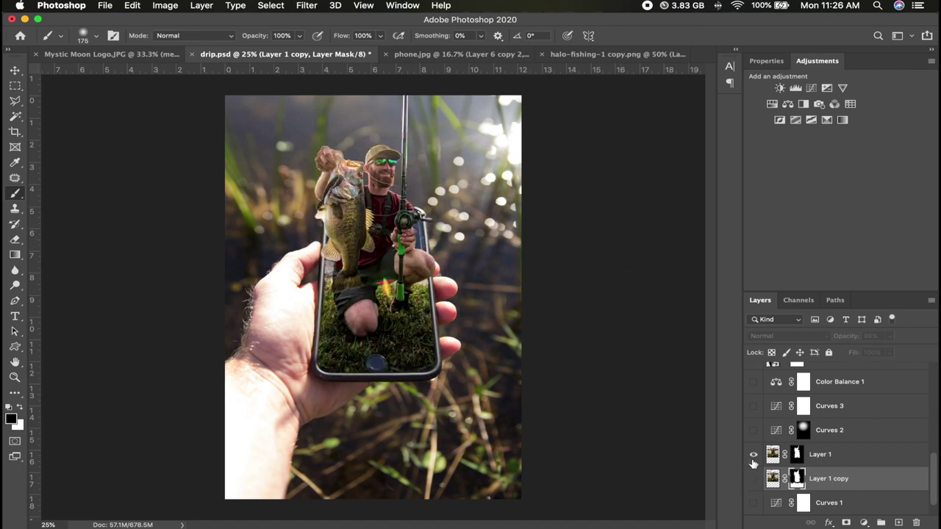
{"action": "left_click", "coordinate": [753, 456]}
{"action": "left_click", "coordinate": [753, 455]}
{"action": "scroll", "coordinate": [406, 195], "scroll_direction": "up", "scroll_amount": 3}
{"action": "left_click_drag", "start_coordinate": [413, 259], "coordinate": [412, 382]}
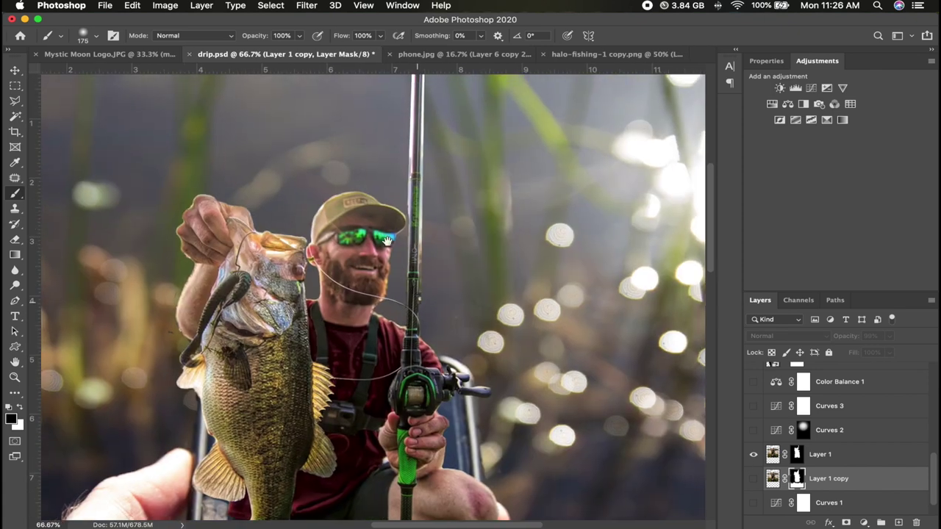
{"action": "scroll", "coordinate": [399, 241], "scroll_direction": "up", "scroll_amount": 3}
{"action": "scroll", "coordinate": [541, 258], "scroll_direction": "left", "scroll_amount": 10}
{"action": "scroll", "coordinate": [540, 257], "scroll_direction": "down", "scroll_amount": 6}
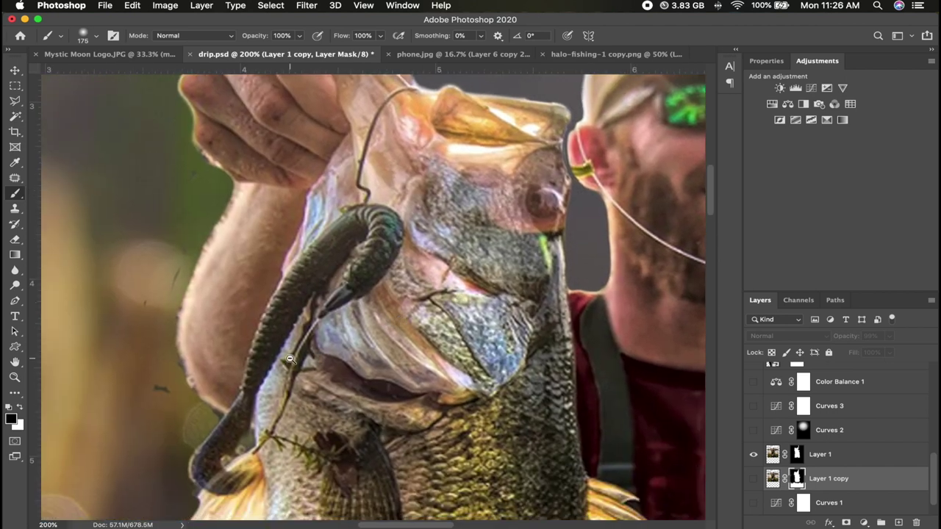
{"action": "scroll", "coordinate": [317, 358], "scroll_direction": "down", "scroll_amount": 4}
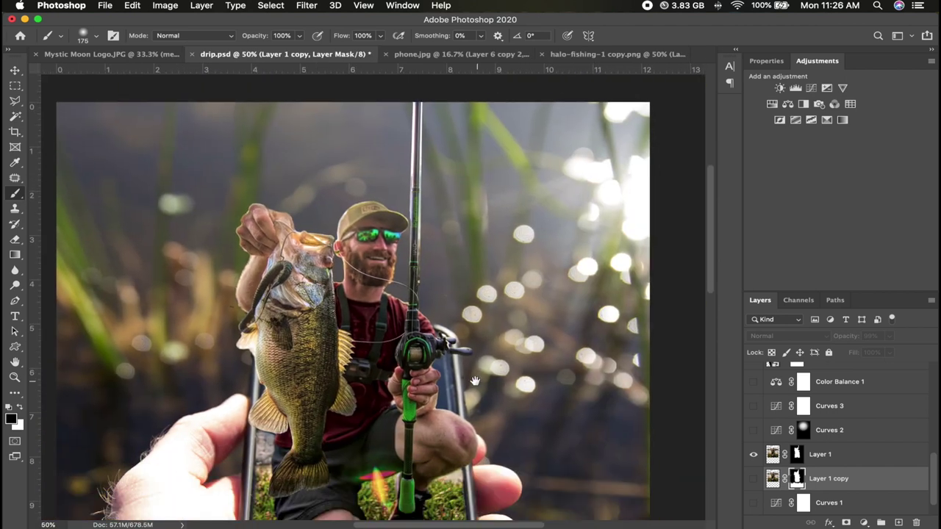
{"action": "scroll", "coordinate": [321, 314], "scroll_direction": "down", "scroll_amount": 3}
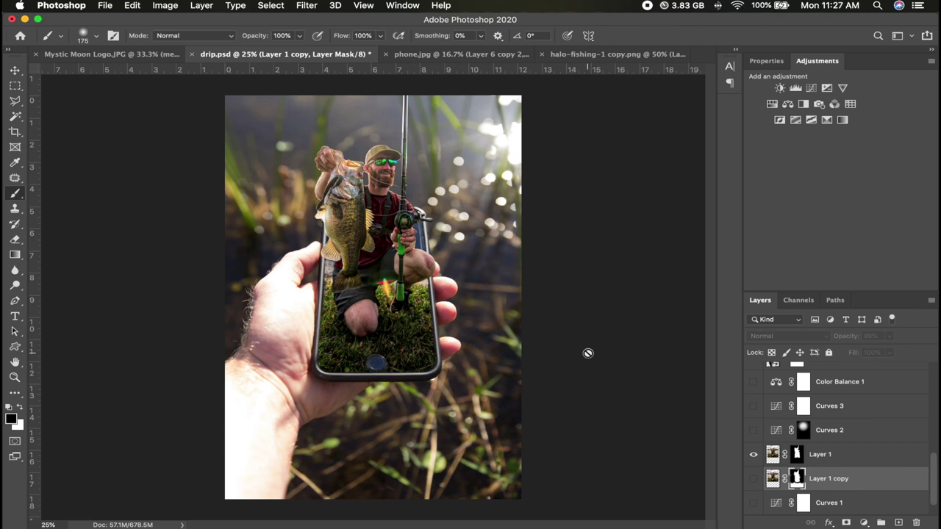
Turn on the Curves 2 brightening adjustment, comparing the image with and without it
{"action": "left_click", "coordinate": [753, 431]}
{"action": "left_click", "coordinate": [752, 437]}
{"action": "left_click", "coordinate": [753, 436]}
{"action": "left_click", "coordinate": [752, 437]}
{"action": "left_click", "coordinate": [752, 436]}
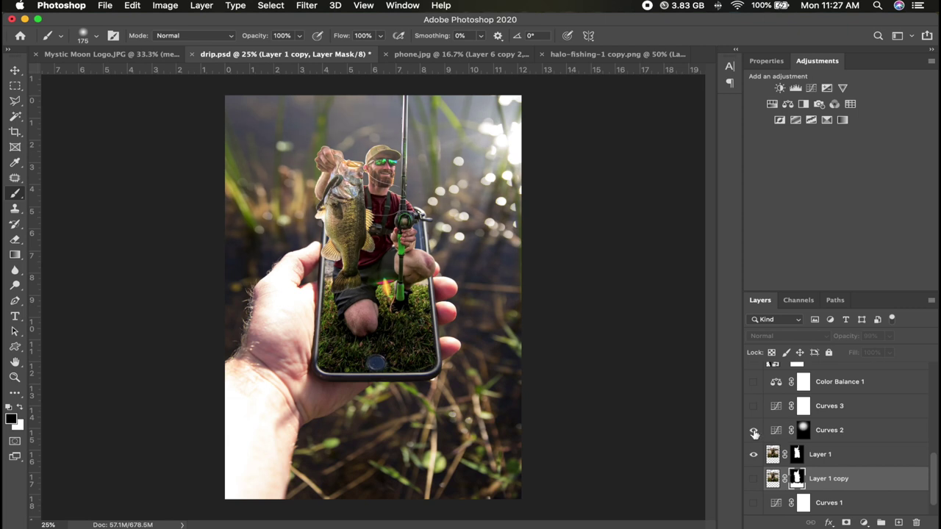
{"action": "left_click", "coordinate": [752, 432]}
{"action": "left_click", "coordinate": [751, 431]}
{"action": "left_click", "coordinate": [751, 431]}
{"action": "left_click", "coordinate": [751, 431]}
{"action": "left_click", "coordinate": [751, 430]}
Enable Color Balance 1 and set its midtones Yellow–Blue value to +7
{"action": "left_click", "coordinate": [753, 382]}
{"action": "left_click", "coordinate": [777, 385]}
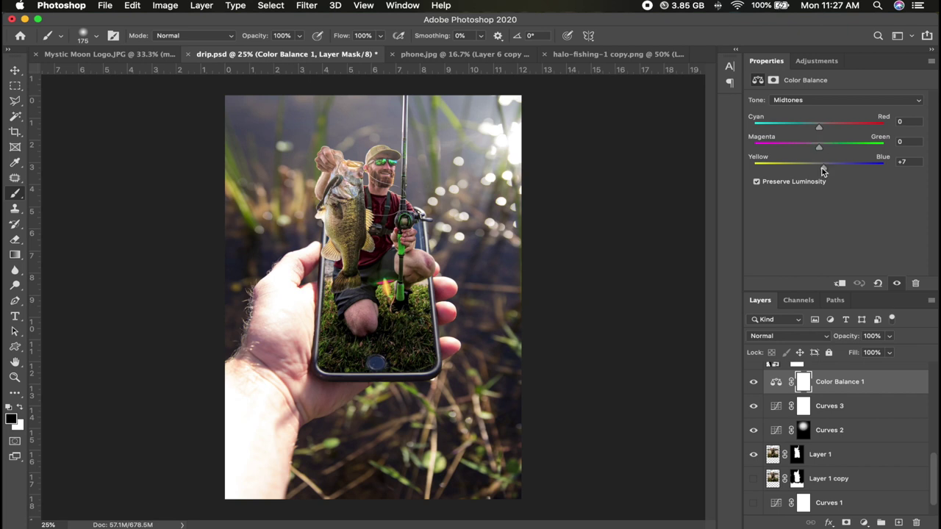
{"action": "left_click_drag", "start_coordinate": [822, 168], "coordinate": [824, 168]}
{"action": "scroll", "coordinate": [856, 422], "scroll_direction": "up", "scroll_amount": 3}
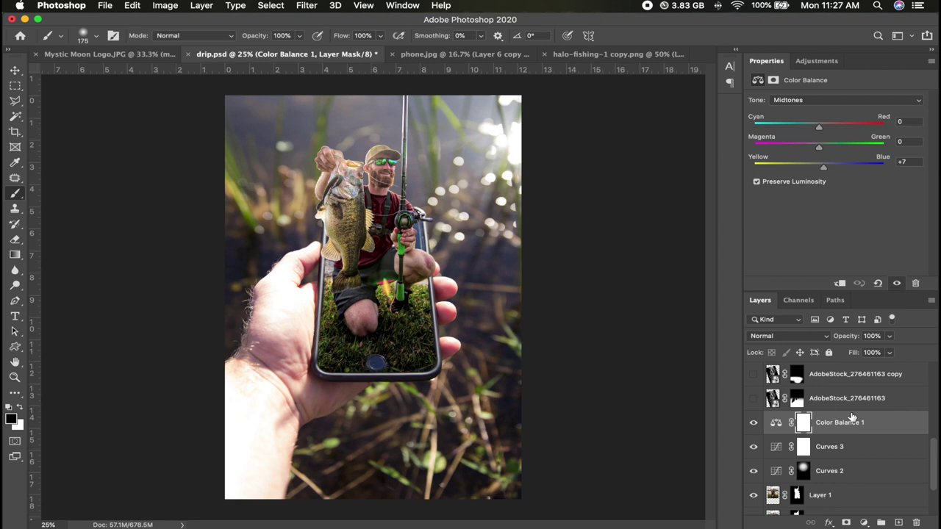
Show the AdobeStock_276461163 splash layer and keep it in Lighten blending after trying Normal
{"action": "left_click", "coordinate": [754, 399]}
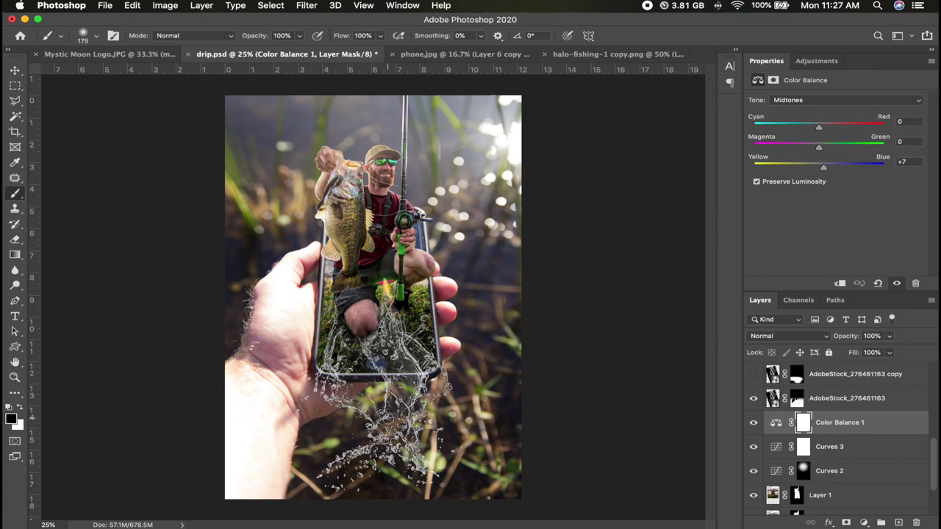
{"action": "mouse_move", "coordinate": [279, 523]}
{"action": "left_click", "coordinate": [796, 399]}
{"action": "left_click", "coordinate": [772, 399]}
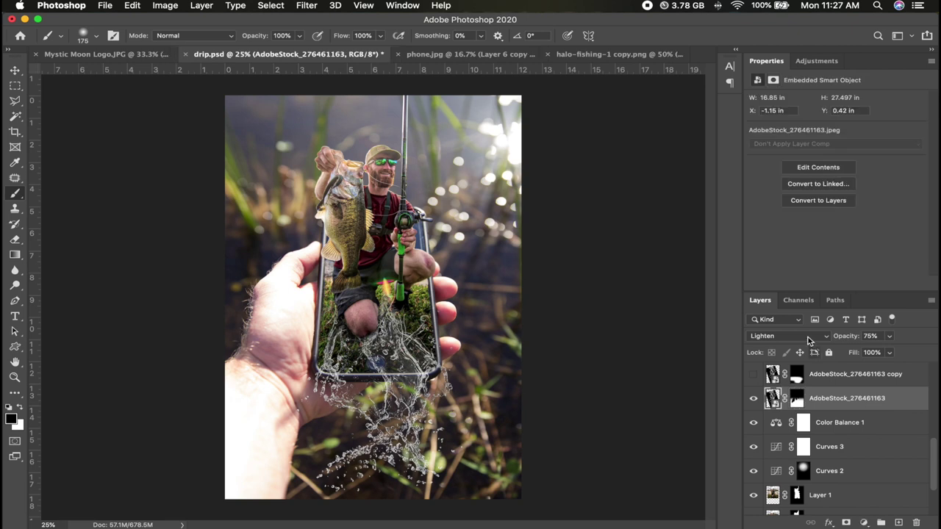
{"action": "left_click", "coordinate": [803, 335]}
{"action": "left_click", "coordinate": [793, 259]}
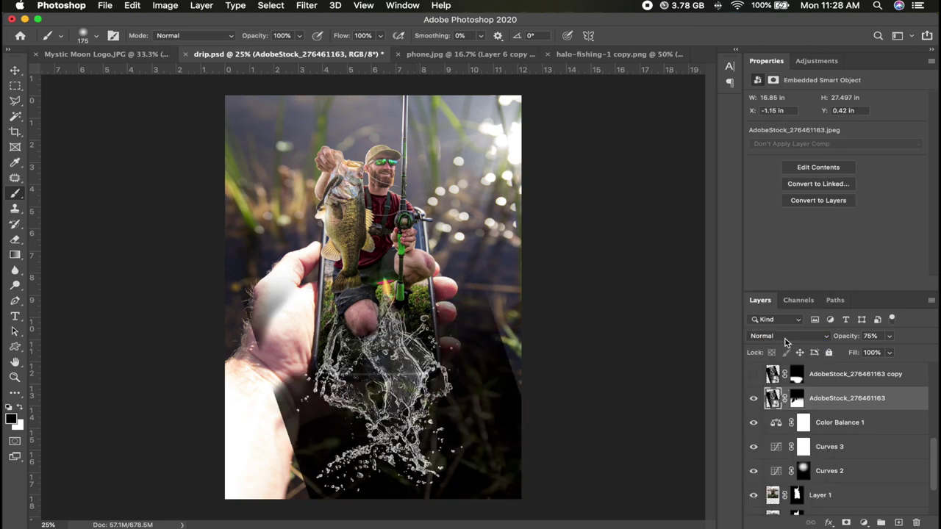
{"action": "left_click", "coordinate": [786, 338]}
{"action": "left_click", "coordinate": [764, 411]}
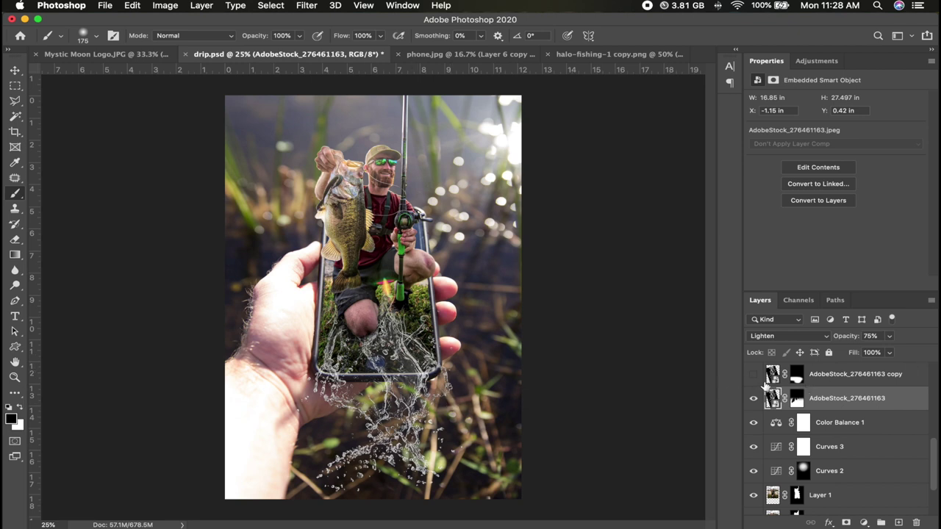
Turn on the duplicate splash layer after comparing the splash with and without it
{"action": "left_click", "coordinate": [753, 376]}
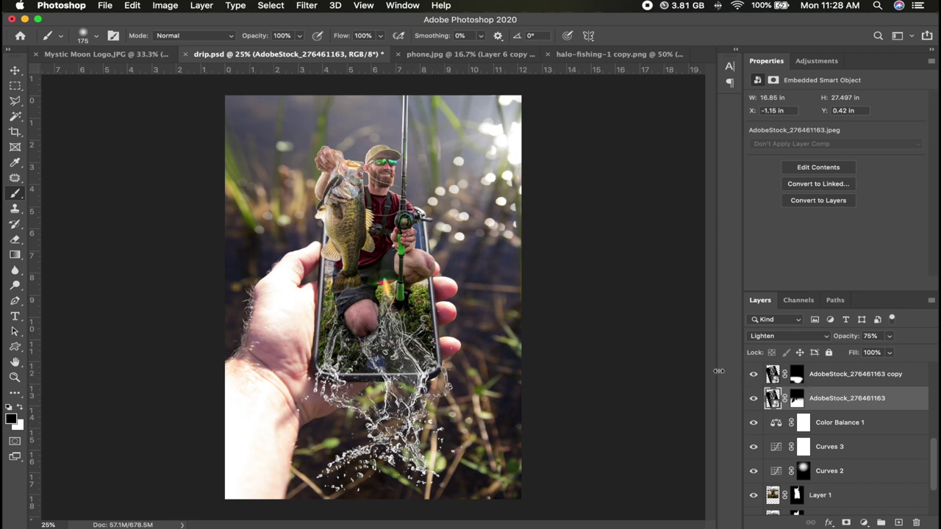
{"action": "left_click", "coordinate": [752, 376]}
{"action": "left_click", "coordinate": [752, 376]}
{"action": "left_click", "coordinate": [753, 376]}
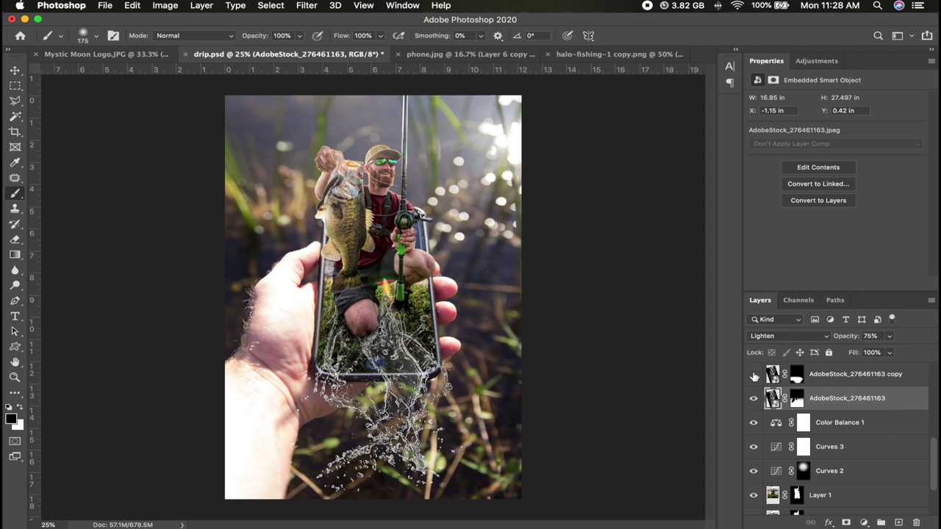
{"action": "left_click", "coordinate": [753, 377]}
{"action": "left_click", "coordinate": [753, 376]}
{"action": "left_click", "coordinate": [753, 377]}
{"action": "left_click", "coordinate": [753, 376]}
{"action": "left_click", "coordinate": [753, 377]}
{"action": "scroll", "coordinate": [819, 418], "scroll_direction": "up", "scroll_amount": 2}
{"action": "scroll", "coordinate": [819, 419], "scroll_direction": "up", "scroll_amount": 2}
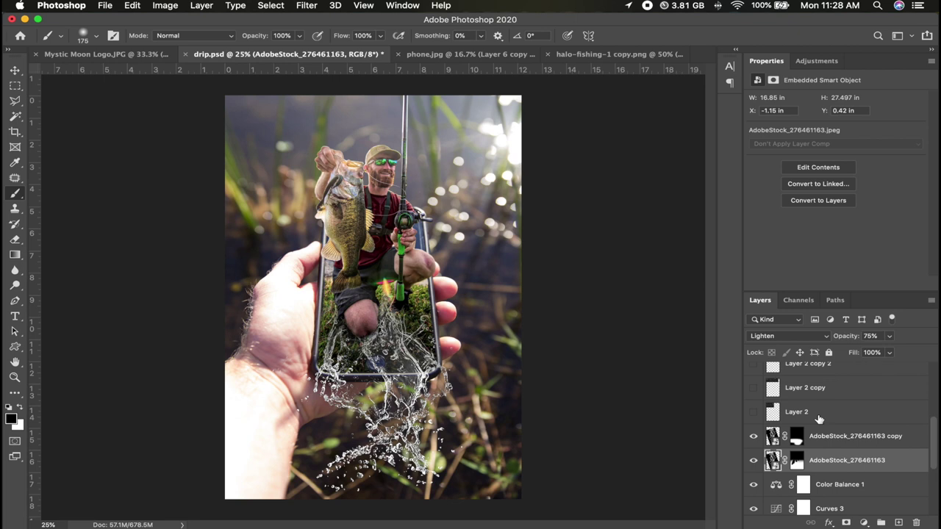
Show Layer 2's bokeh dots plus Layer 2 copy, copy 2 and the darker copy 5
{"action": "left_click", "coordinate": [753, 412]}
{"action": "left_click", "coordinate": [753, 412]}
{"action": "left_click", "coordinate": [752, 412]}
{"action": "left_click", "coordinate": [752, 388]}
{"action": "scroll", "coordinate": [757, 423], "scroll_direction": "up", "scroll_amount": 2}
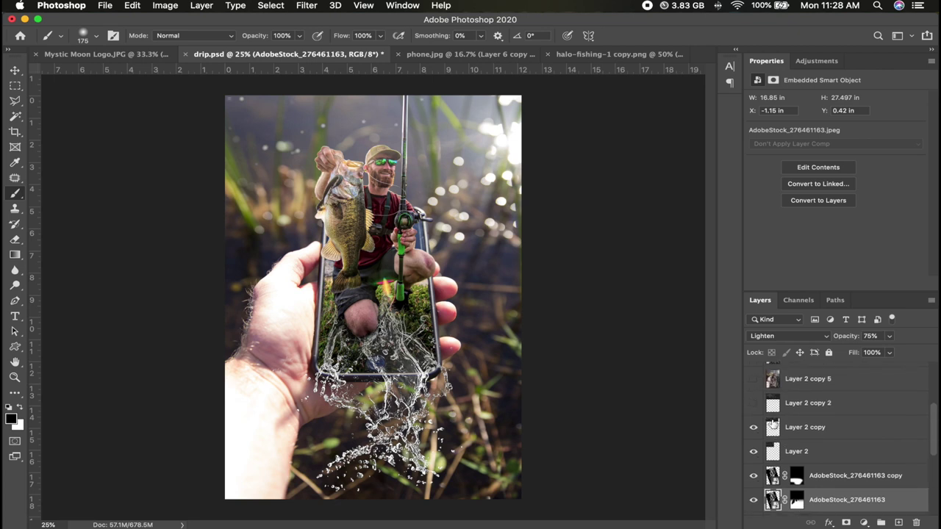
{"action": "left_click", "coordinate": [753, 403]}
{"action": "scroll", "coordinate": [752, 410], "scroll_direction": "up", "scroll_amount": 2}
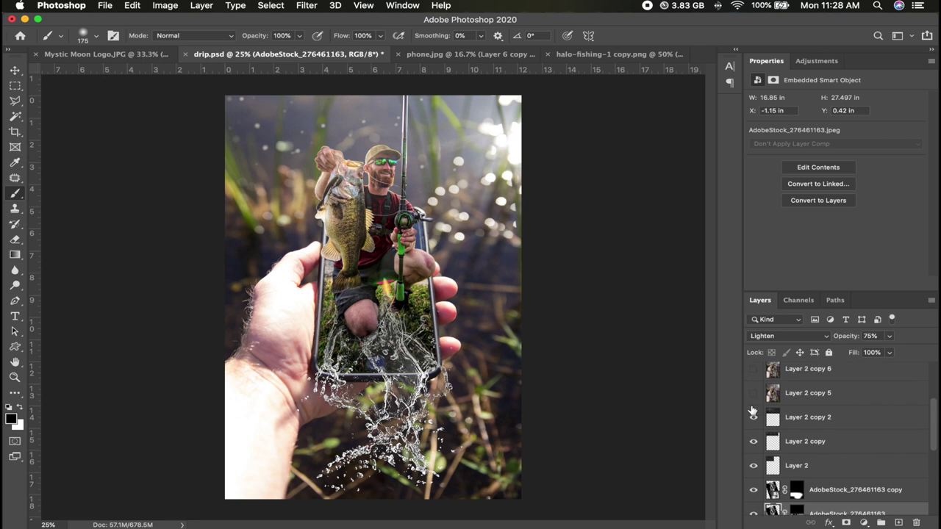
{"action": "left_click", "coordinate": [752, 408]}
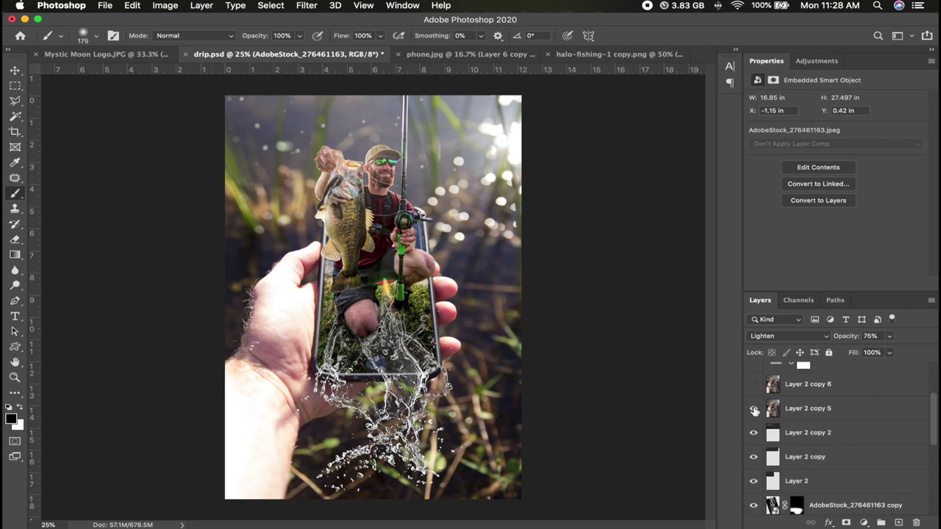
{"action": "scroll", "coordinate": [754, 416], "scroll_direction": "up", "scroll_amount": 3}
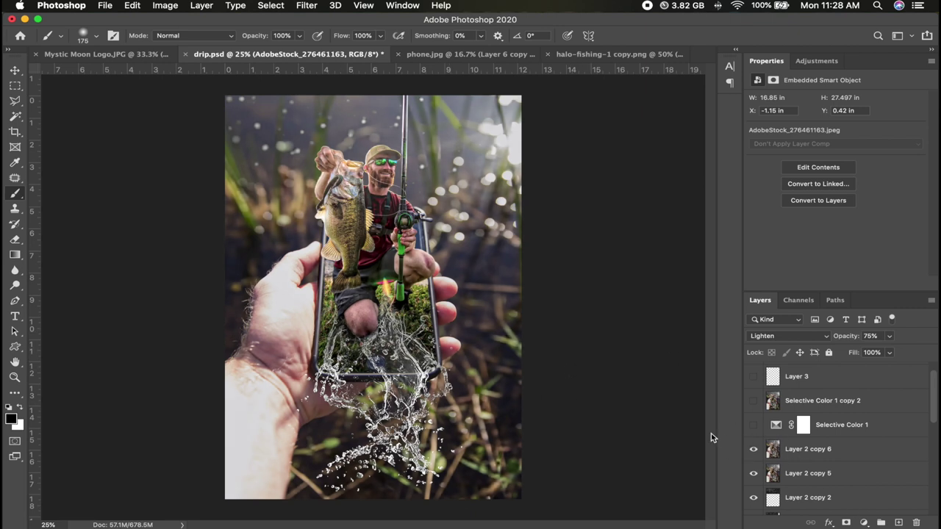
Turn on the Selective Color 1 copy 2 grade, comparing the rod area with and without it
{"action": "left_click", "coordinate": [778, 424]}
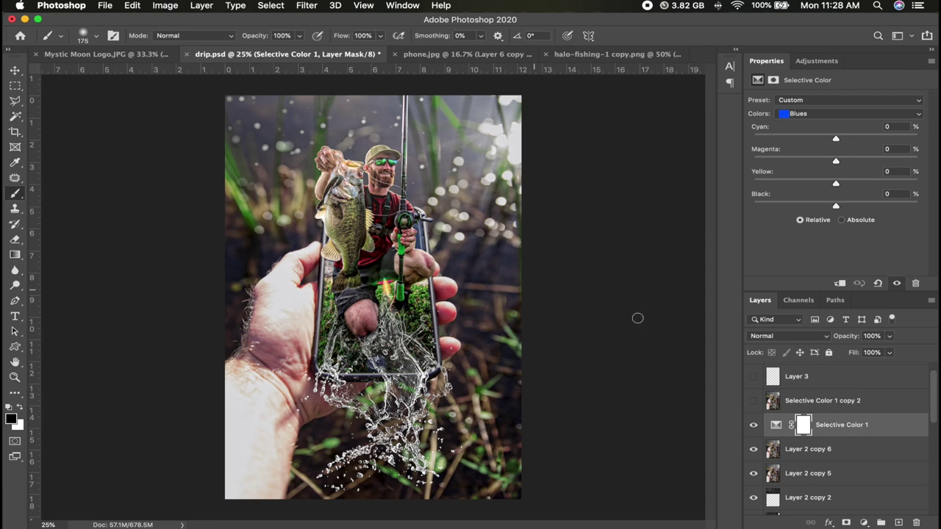
{"action": "left_click", "coordinate": [753, 402]}
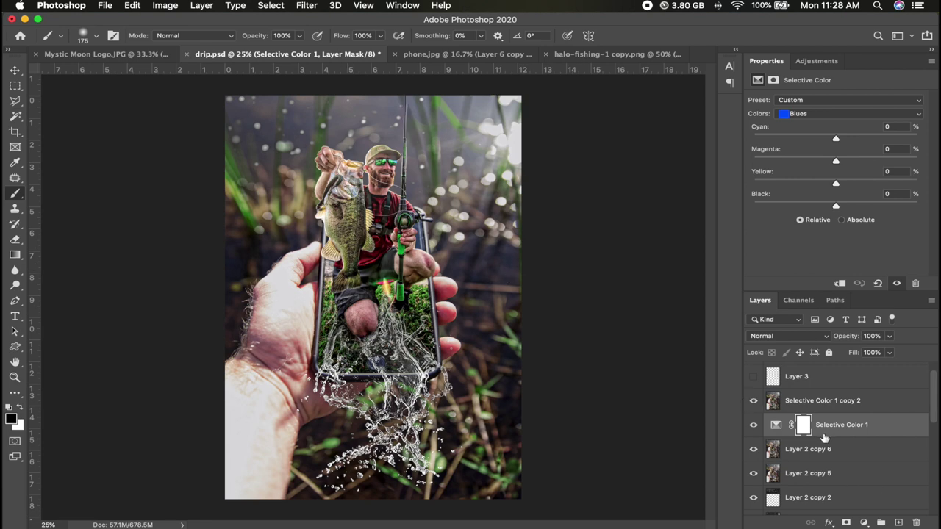
{"action": "left_click", "coordinate": [752, 403]}
{"action": "left_click", "coordinate": [750, 403]}
{"action": "left_click", "coordinate": [751, 403]}
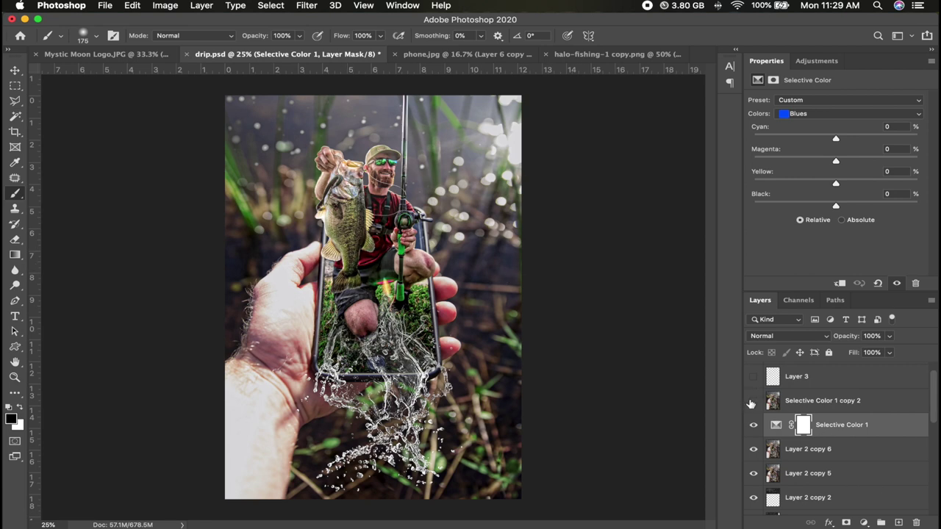
{"action": "left_click", "coordinate": [751, 403]}
{"action": "left_click", "coordinate": [751, 402]}
{"action": "left_click", "coordinate": [751, 403]}
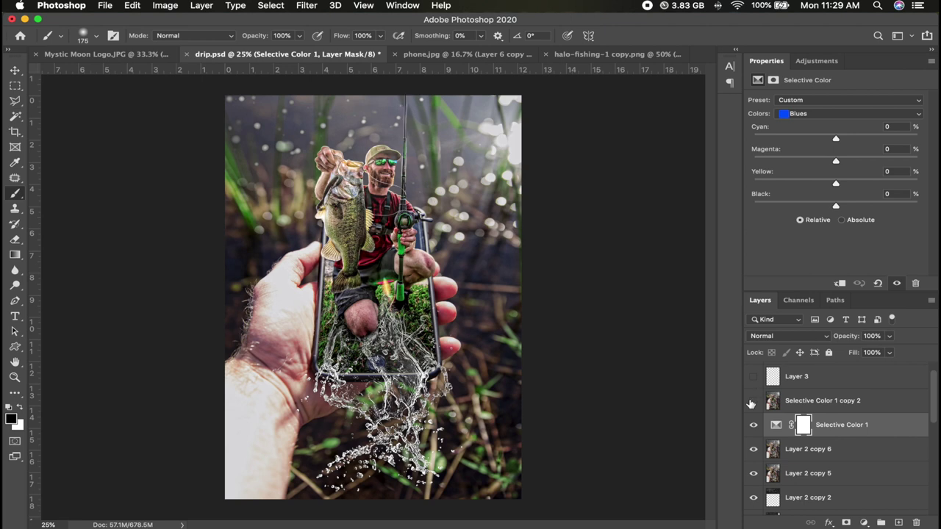
{"action": "left_click", "coordinate": [751, 403]}
Duplicate Layer 3 and keep both Layer 3 and its 57% copy visible over the rod tip
{"action": "left_click", "coordinate": [751, 402]}
{"action": "key", "text": "ctrl+j"}
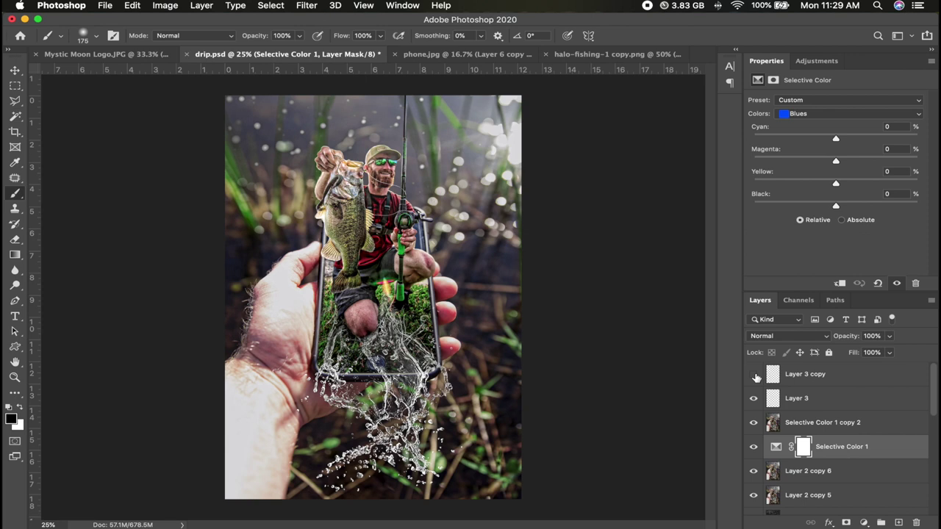
{"action": "left_click", "coordinate": [753, 375]}
{"action": "left_click", "coordinate": [753, 398]}
{"action": "left_click", "coordinate": [753, 399]}
{"action": "left_click", "coordinate": [753, 399]}
{"action": "left_click", "coordinate": [753, 399]}
{"action": "left_click", "coordinate": [753, 375]}
{"action": "left_click", "coordinate": [753, 375]}
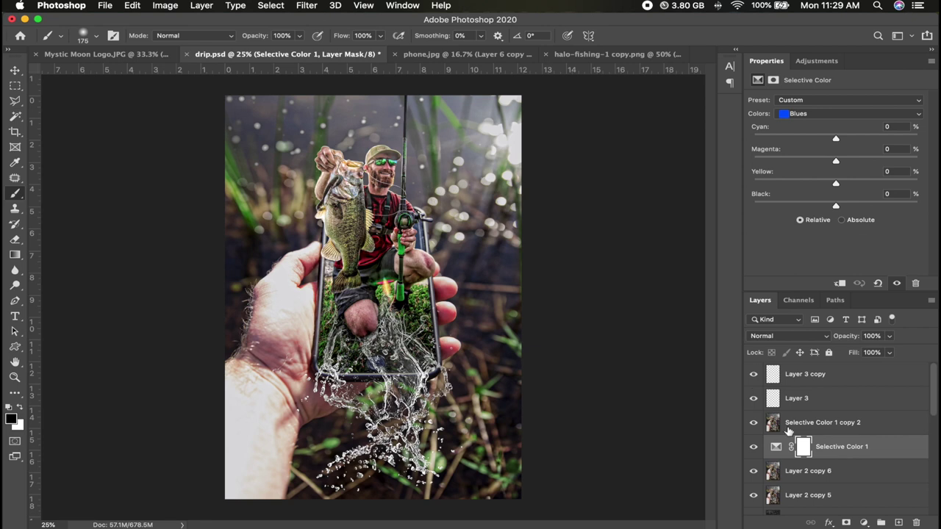
{"action": "left_click", "coordinate": [812, 376]}
{"action": "key", "text": "super+minus"}
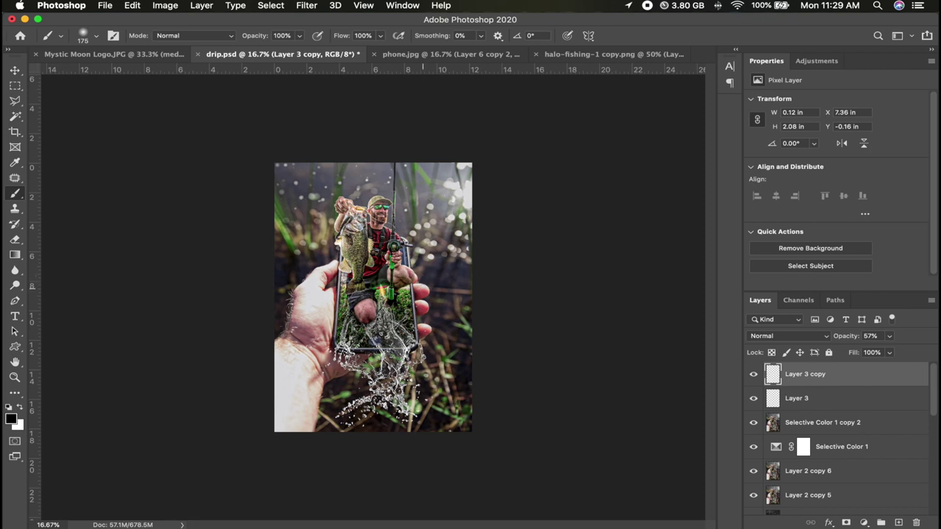
{"action": "scroll", "coordinate": [407, 228], "scroll_direction": "up", "scroll_amount": 5}
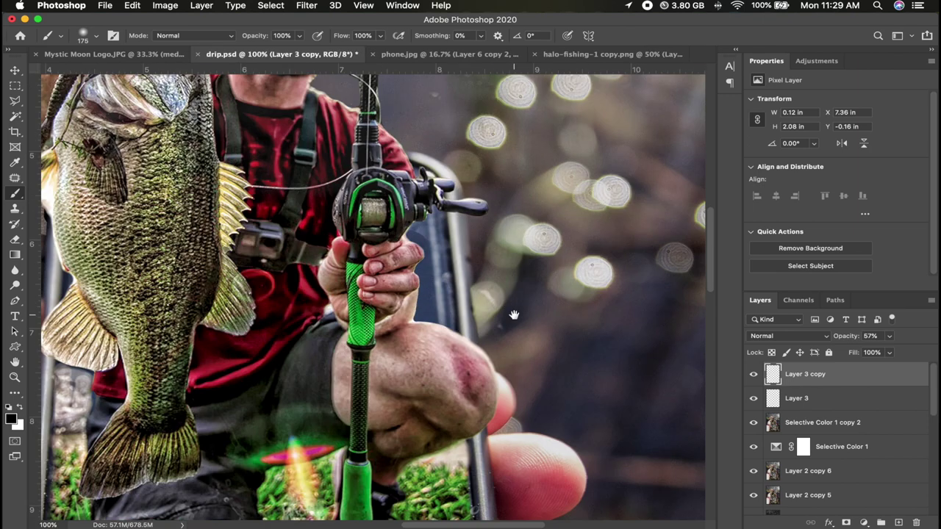
{"action": "left_click_drag", "start_coordinate": [514, 315], "coordinate": [401, 216]}
{"action": "left_click_drag", "start_coordinate": [449, 193], "coordinate": [462, 78]}
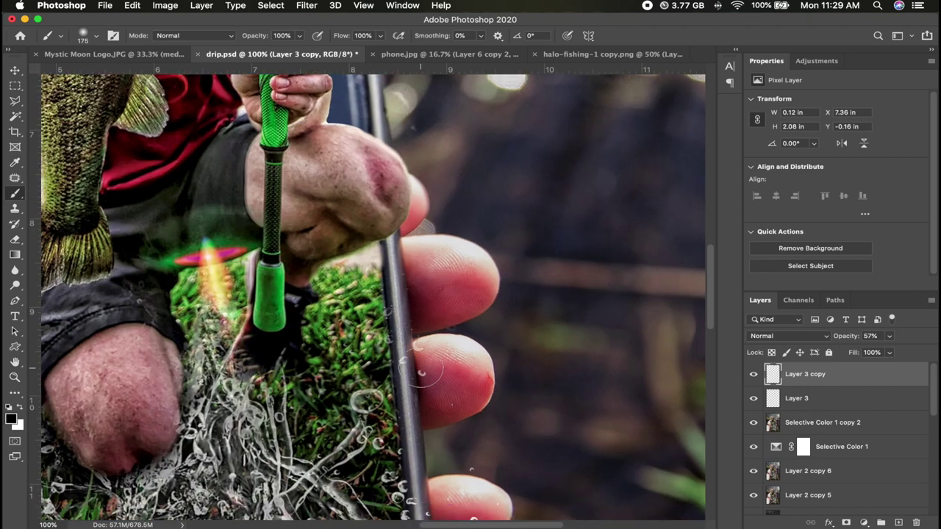
{"action": "left_click_drag", "start_coordinate": [421, 372], "coordinate": [397, 219]}
{"action": "left_click_drag", "start_coordinate": [401, 301], "coordinate": [521, 401]}
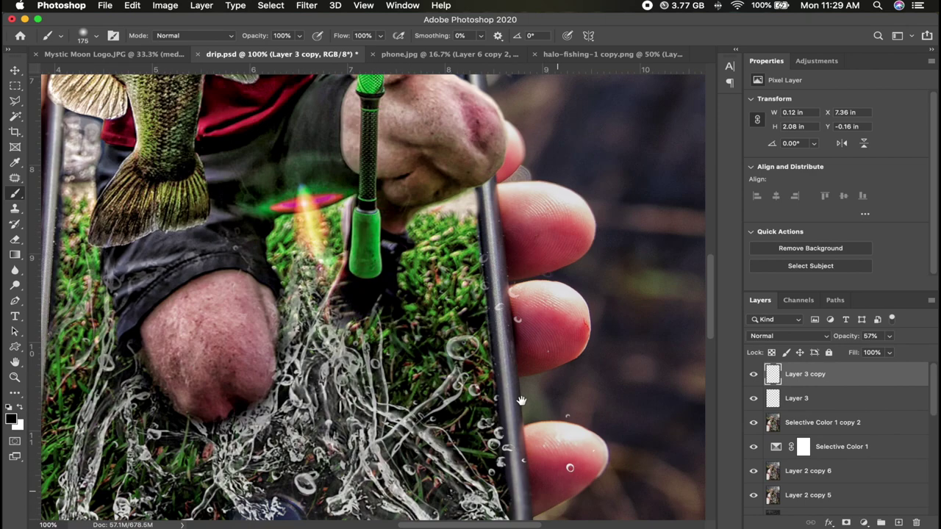
{"action": "scroll", "coordinate": [365, 271], "scroll_direction": "down", "scroll_amount": 1}
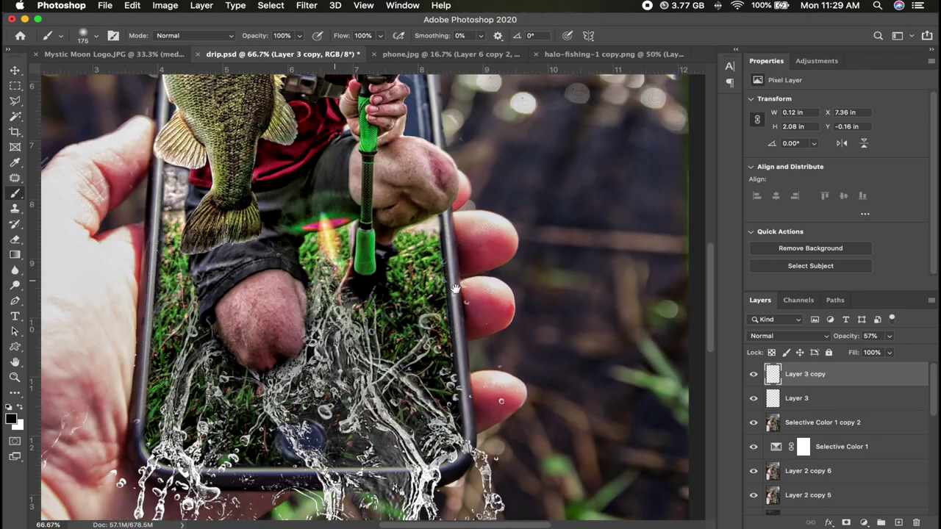
{"action": "left_click_drag", "start_coordinate": [241, 242], "coordinate": [447, 279]}
{"action": "left_click_drag", "start_coordinate": [383, 212], "coordinate": [375, 322]}
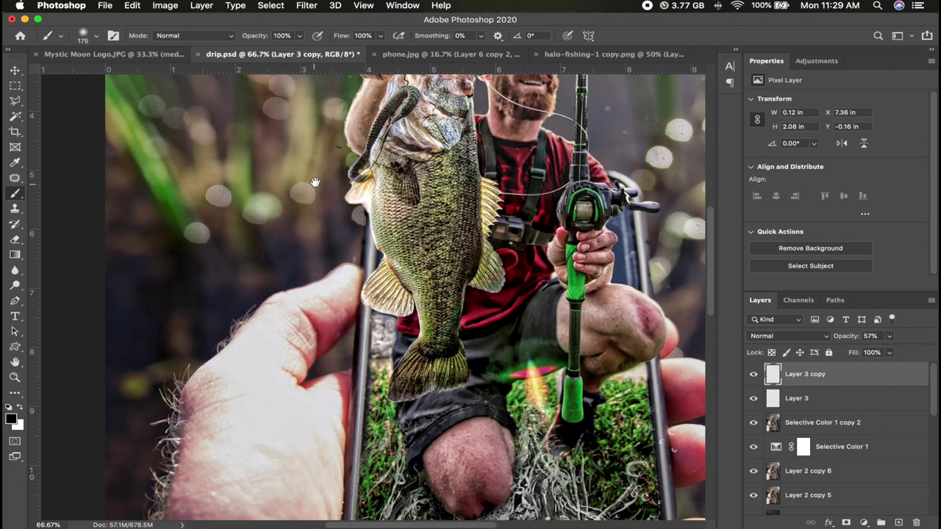
{"action": "scroll", "coordinate": [314, 181], "scroll_direction": "up", "scroll_amount": 4}
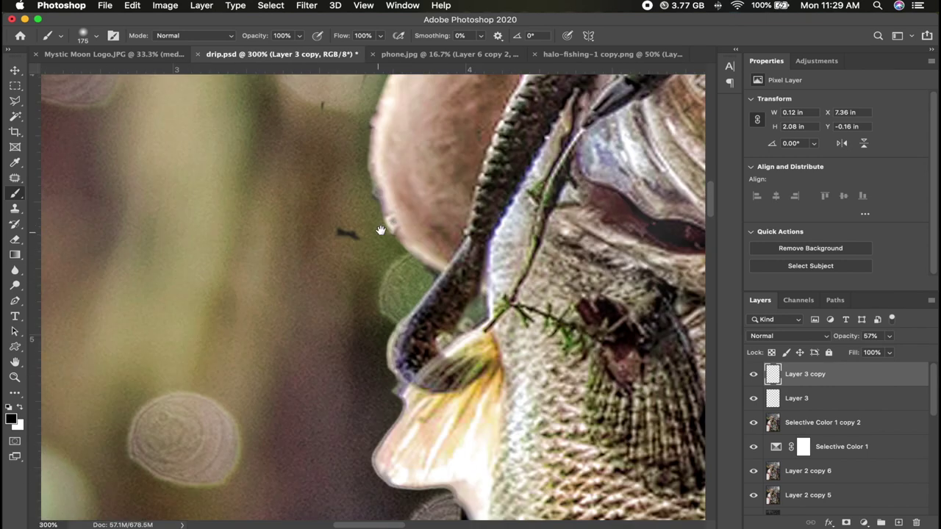
{"action": "scroll", "coordinate": [380, 231], "scroll_direction": "down", "scroll_amount": 5}
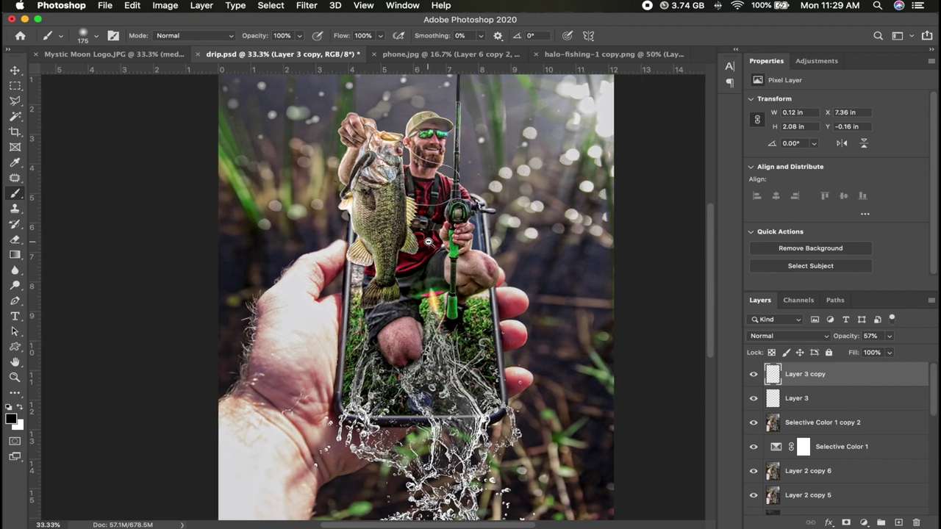
{"action": "scroll", "coordinate": [428, 242], "scroll_direction": "down", "scroll_amount": 1}
{"action": "scroll", "coordinate": [482, 319], "scroll_direction": "down", "scroll_amount": 1}
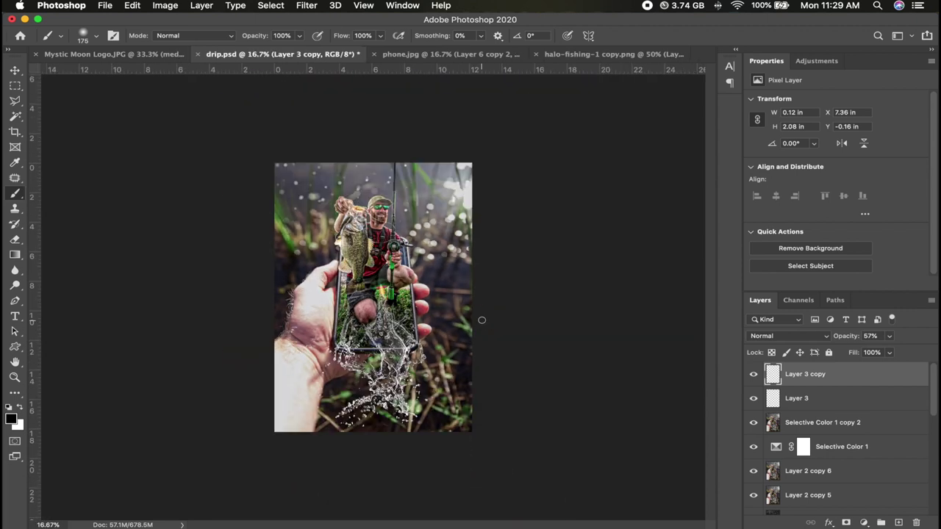